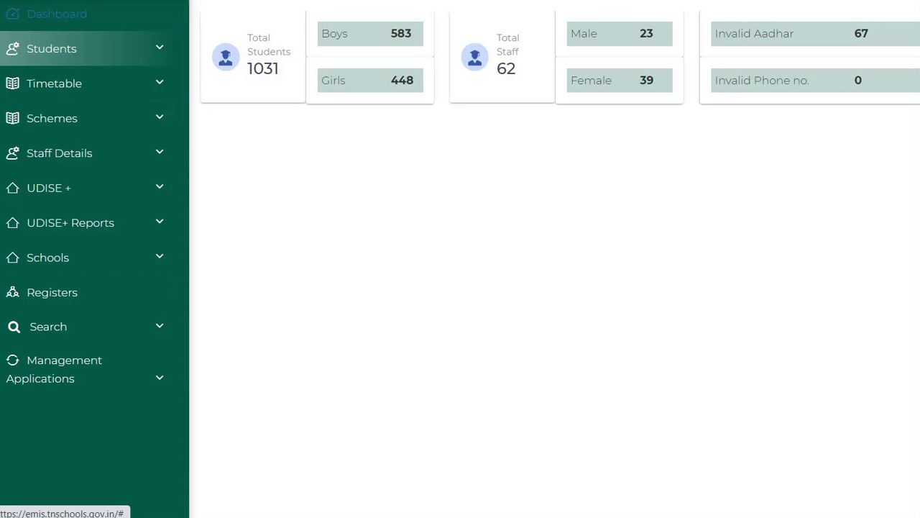
- Start a student admission, stating the student has not studied in another Tamil Nadu school, and choose RTE Student as the student type
click(51, 49)
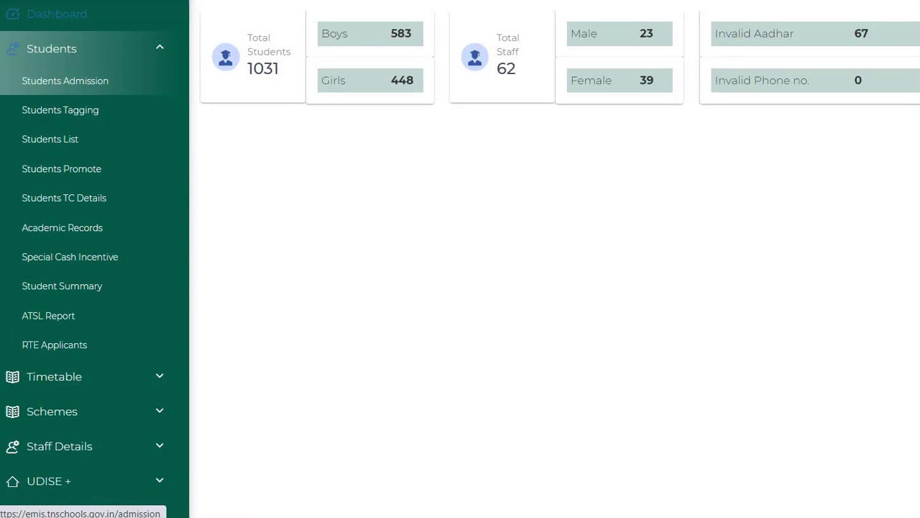
click(65, 80)
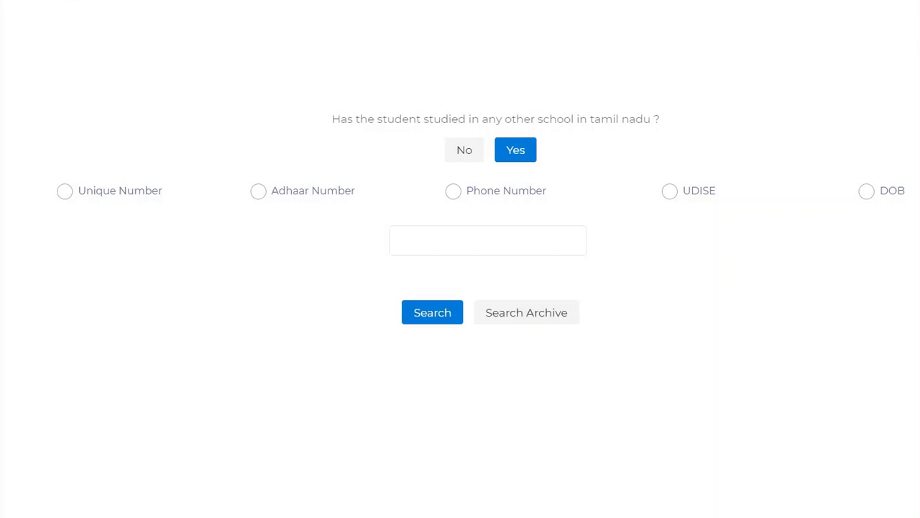
click(464, 150)
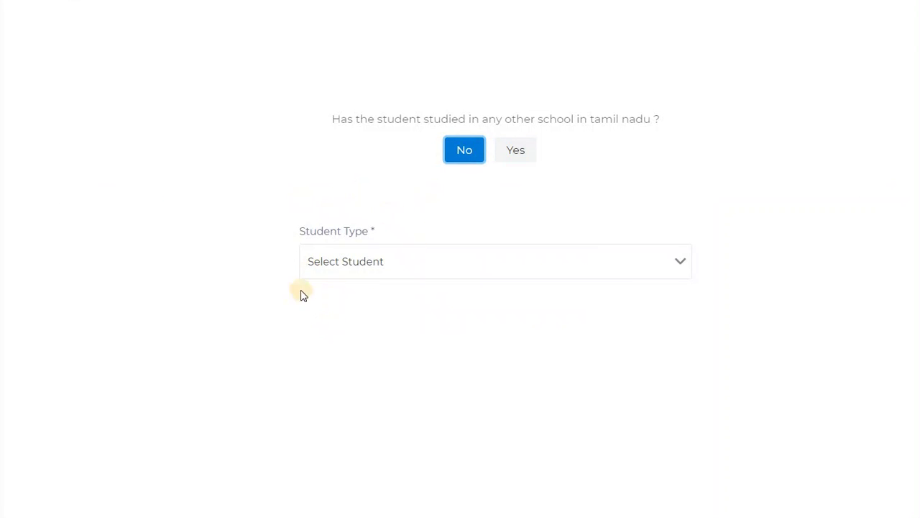
click(360, 270)
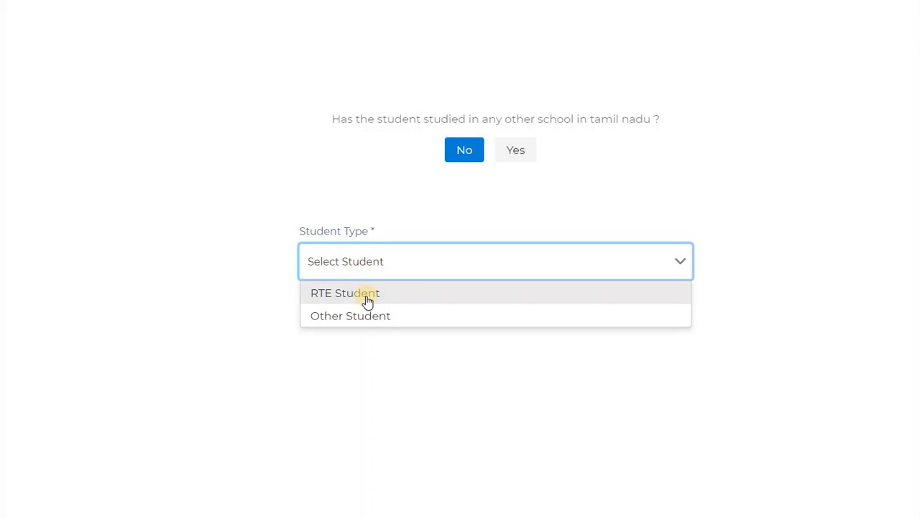
click(366, 297)
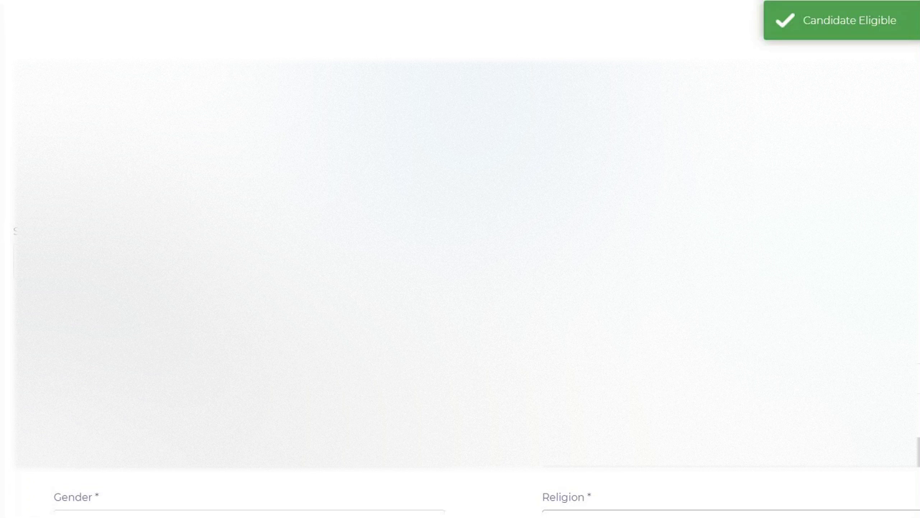
- In the academic info of the admission form, assign the student to section A and activate the Admission Number entry
scroll(460, 288, down, 2)
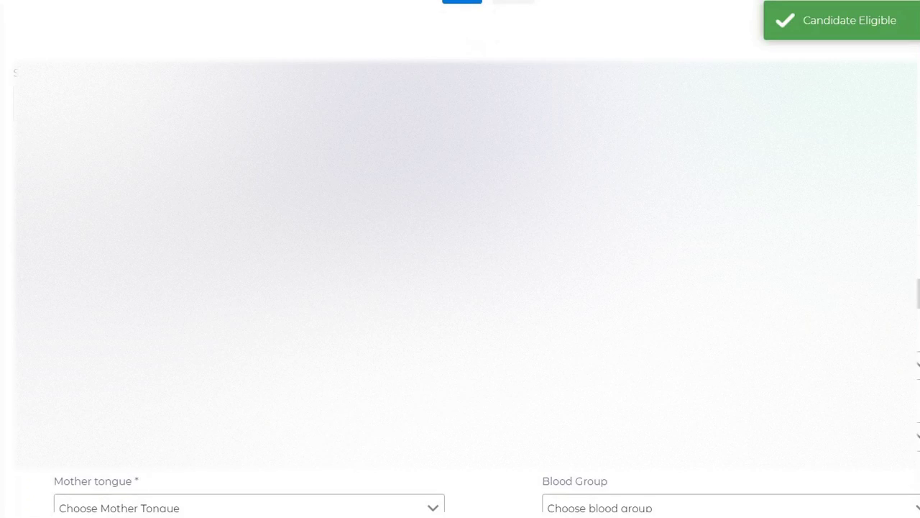
scroll(460, 287, down, 2)
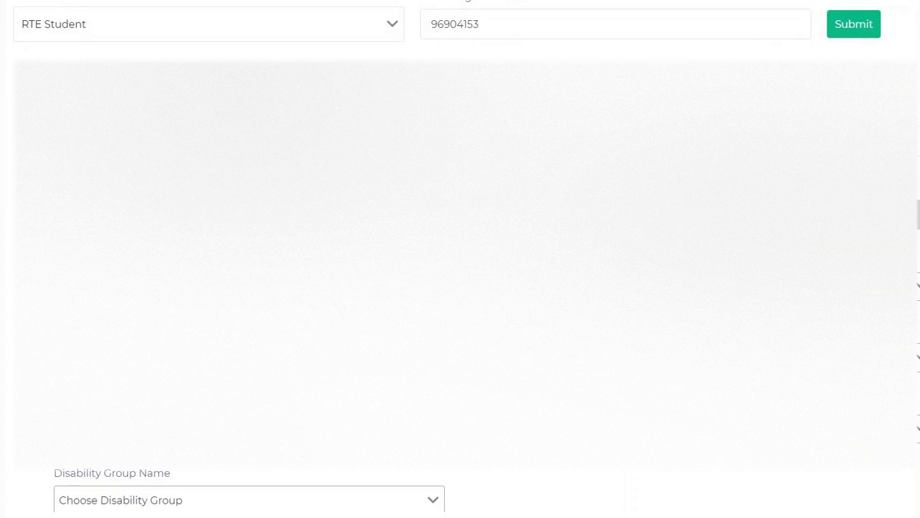
scroll(460, 287, down, 5)
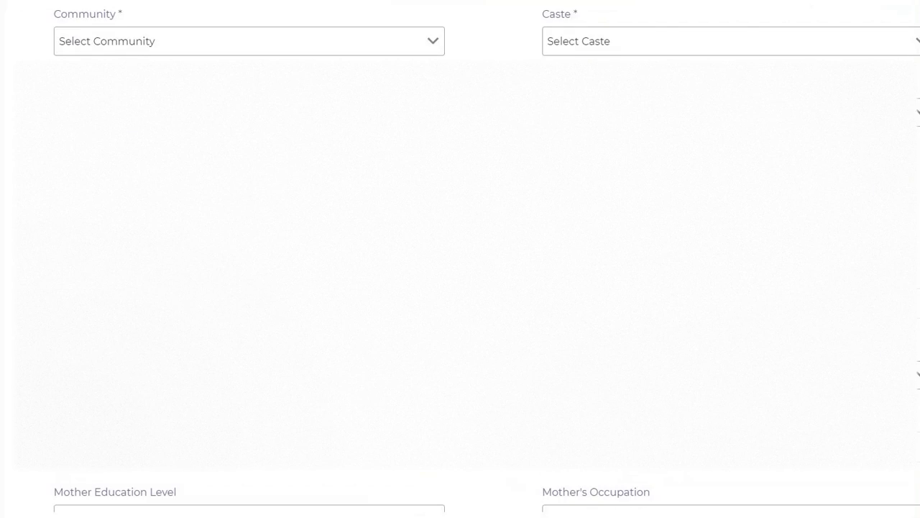
scroll(460, 287, down, 5)
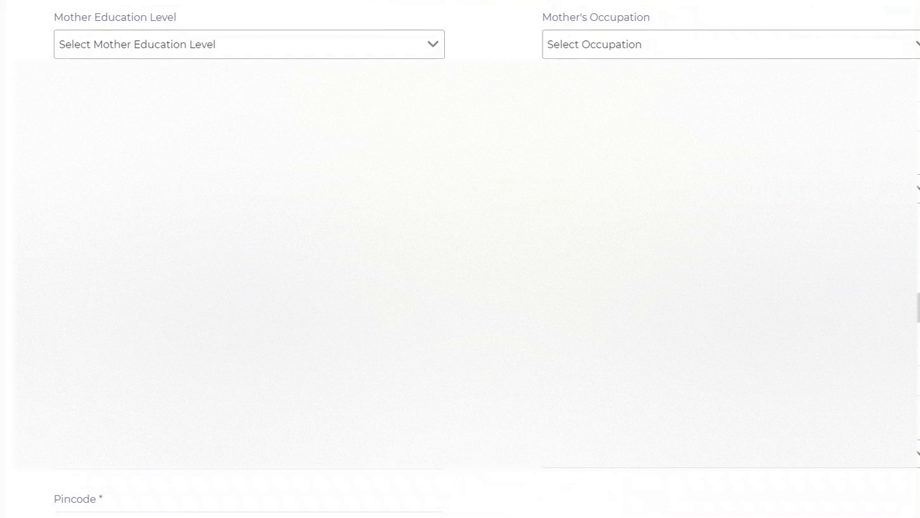
scroll(460, 287, down, 5)
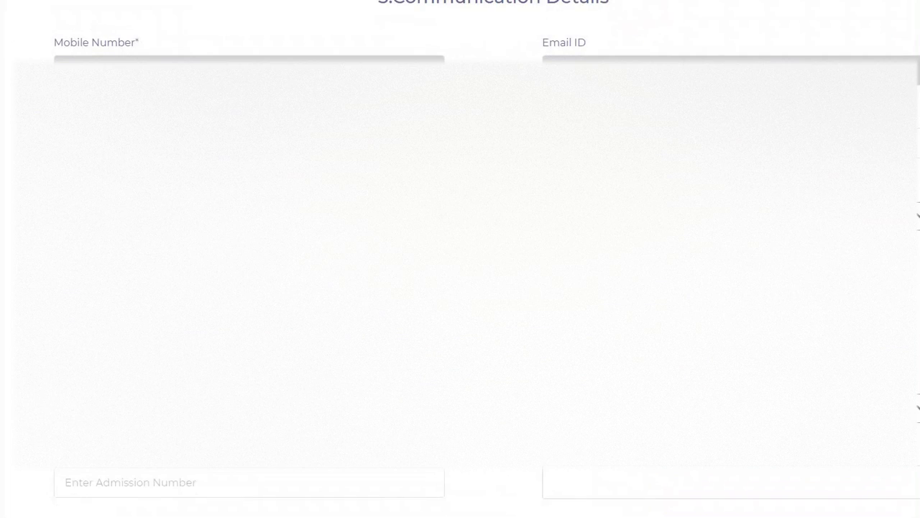
scroll(518, 206, down, 5)
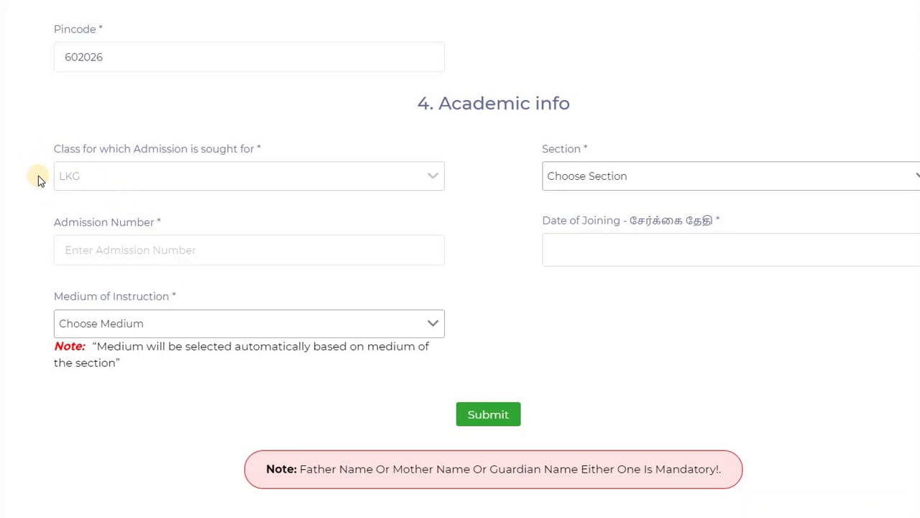
click(568, 183)
click(568, 208)
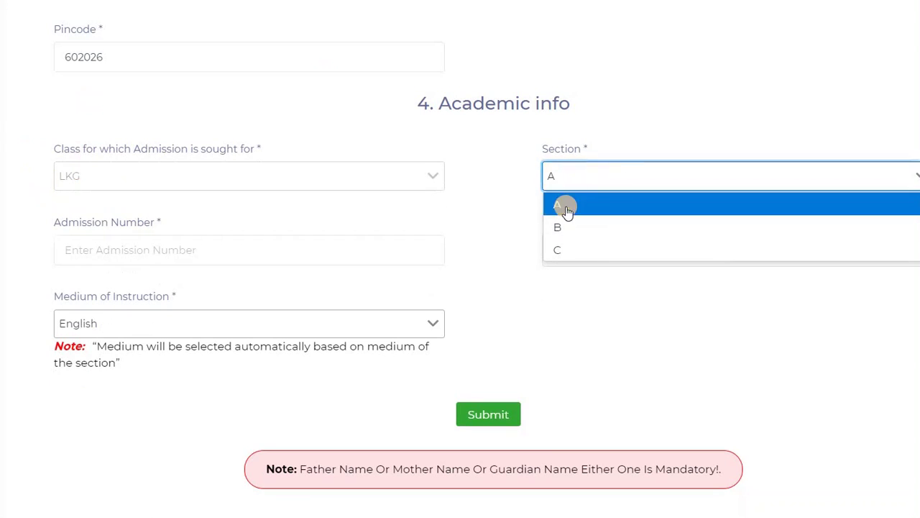
click(116, 248)
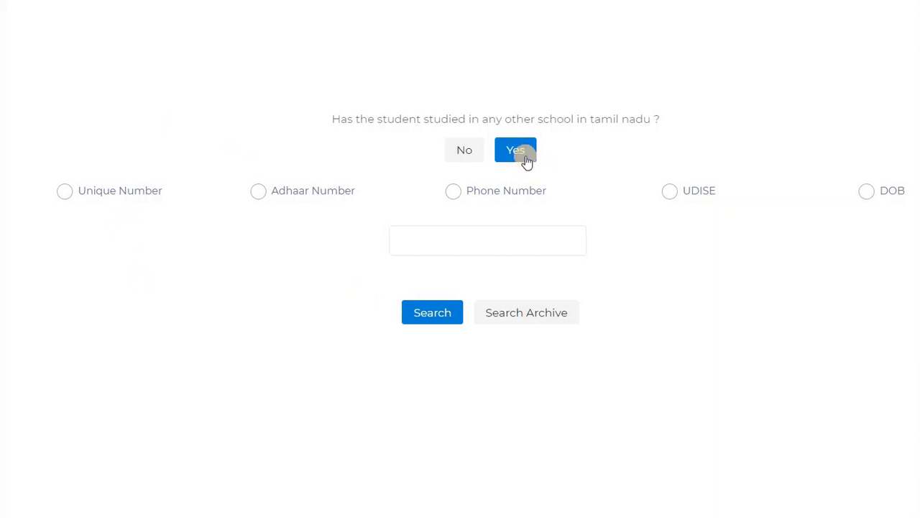
- Answer No to prior schooling in Tamil Nadu on a fresh admission and view the available student types
click(464, 151)
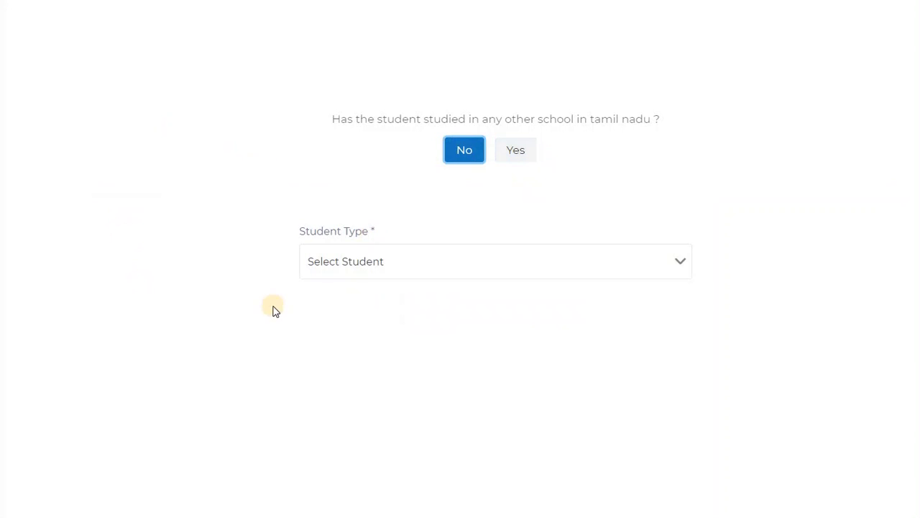
click(348, 269)
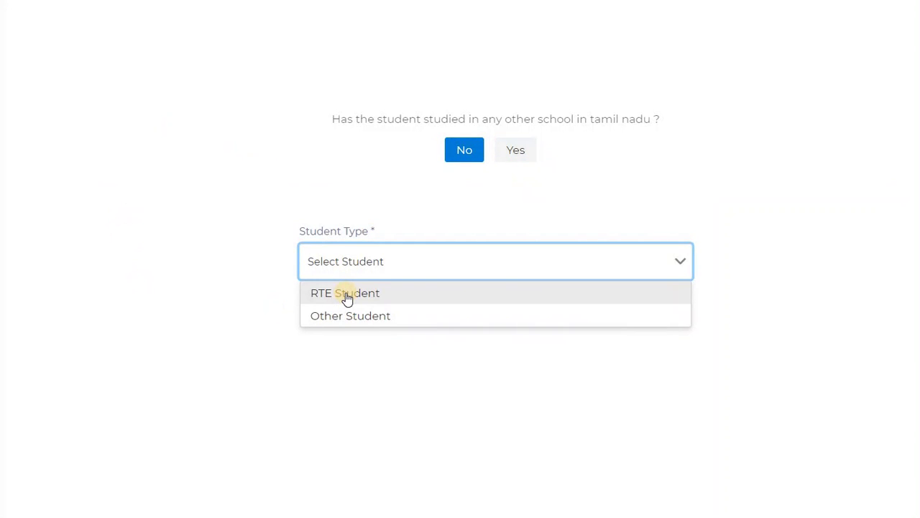
click(329, 202)
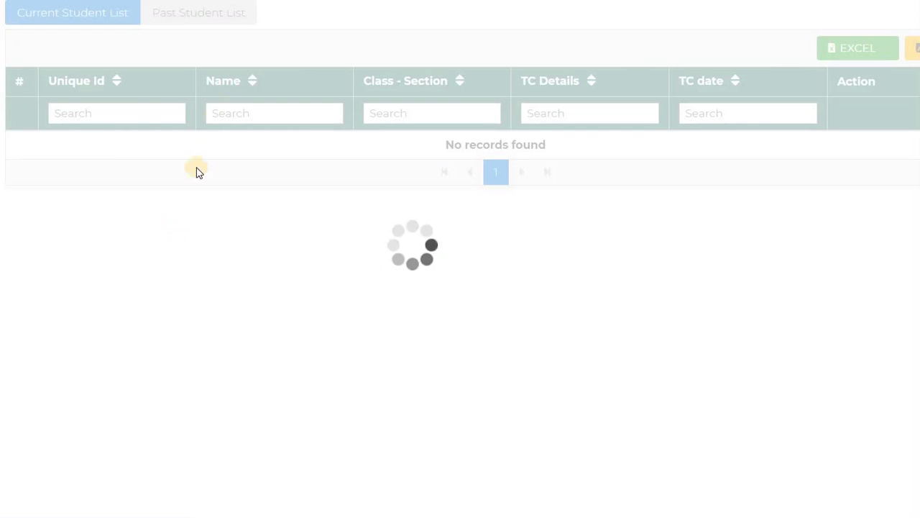
- Open the TC details form of the fourth student in the current student list
click(554, 112)
click(553, 112)
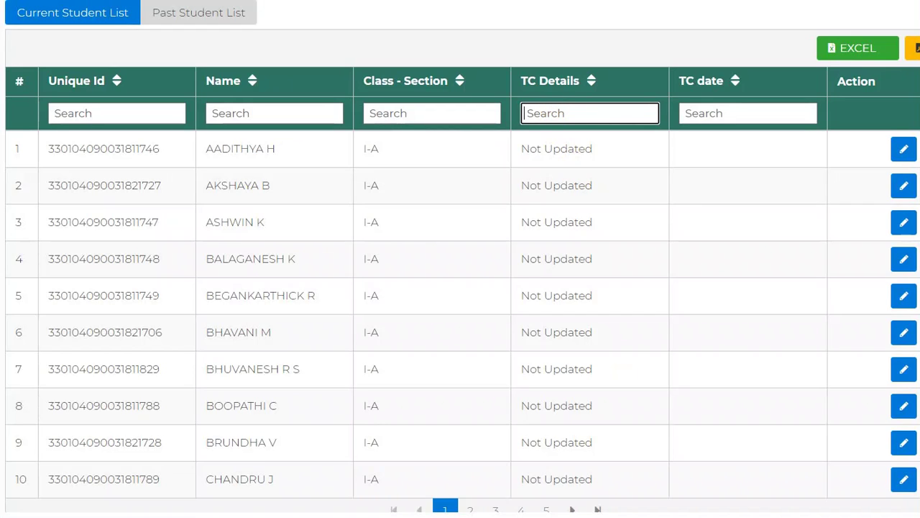
click(903, 260)
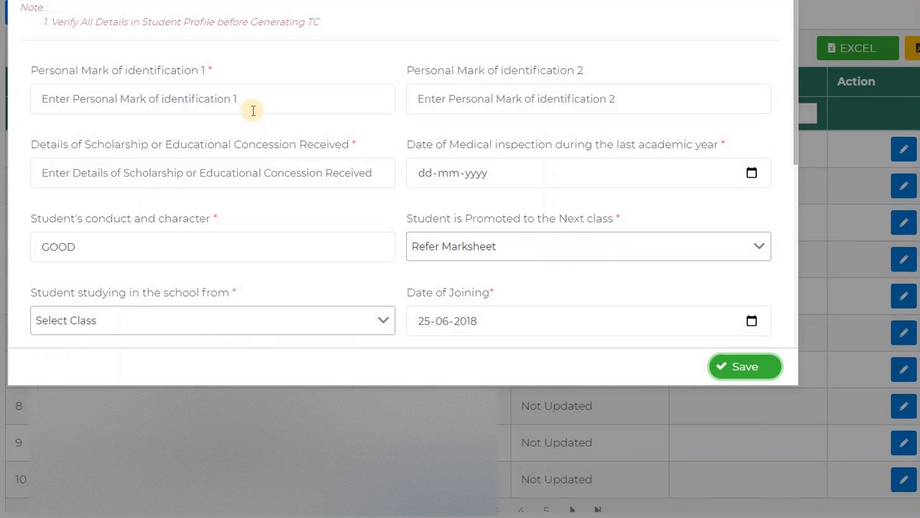
- Enter "_" as Personal Mark of identification 1 and "-" as Personal Mark of identification 2, and save the TC details
click(248, 100)
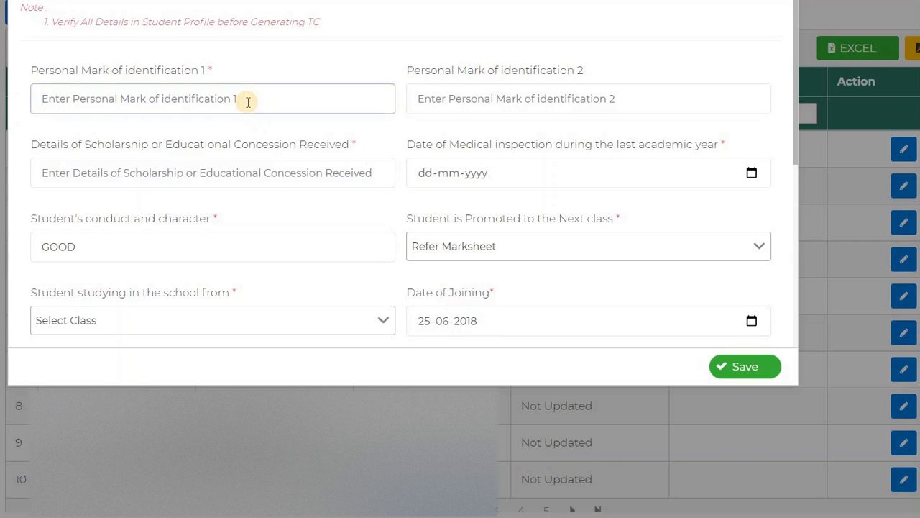
text(.)
click(438, 98)
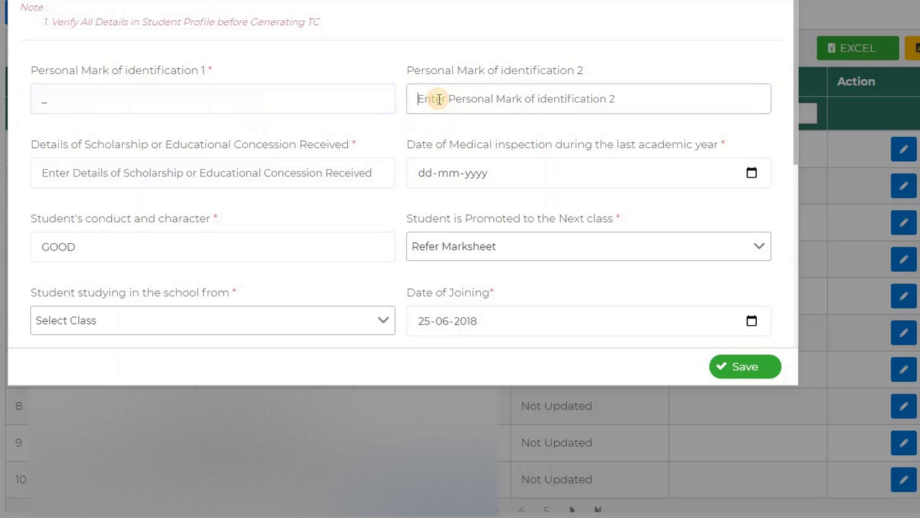
text(-)
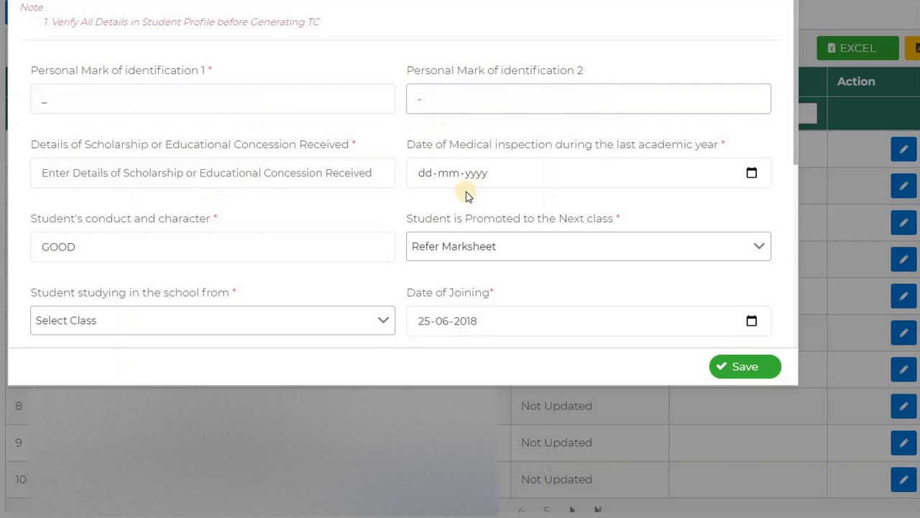
scroll(588, 309, down, 5)
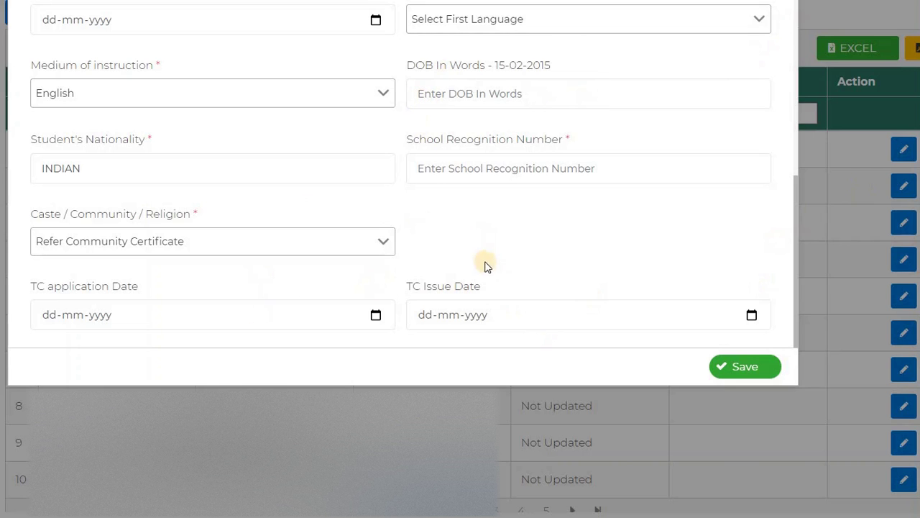
click(741, 368)
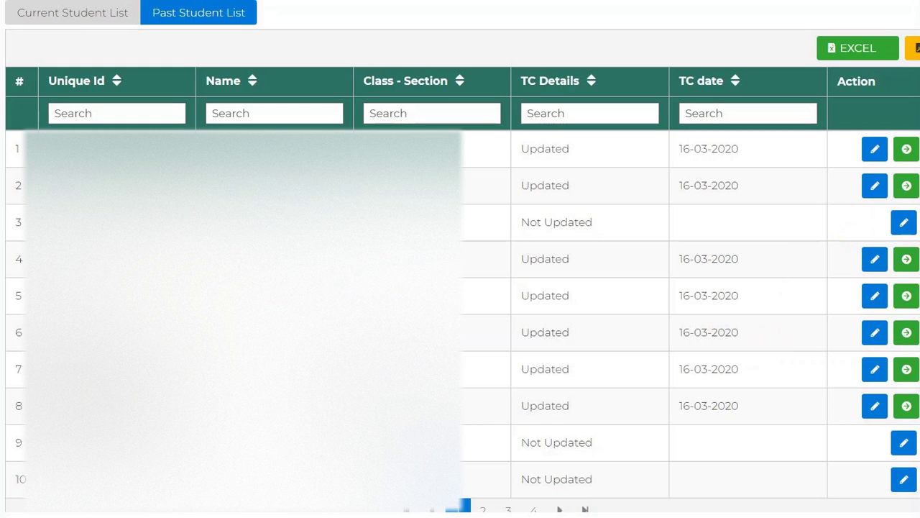
- Transfer the fourth student in the past student list with the reason Duplicate EMIS Entry and save it
click(907, 259)
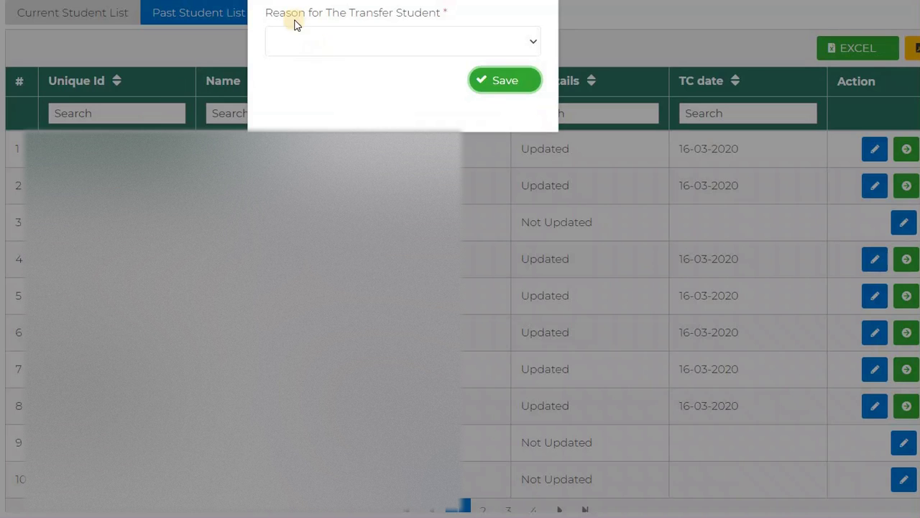
click(388, 44)
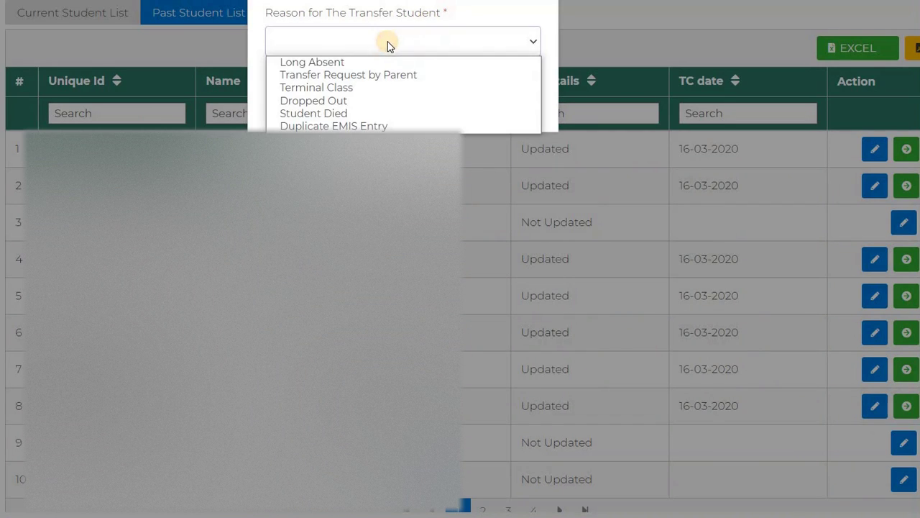
click(345, 126)
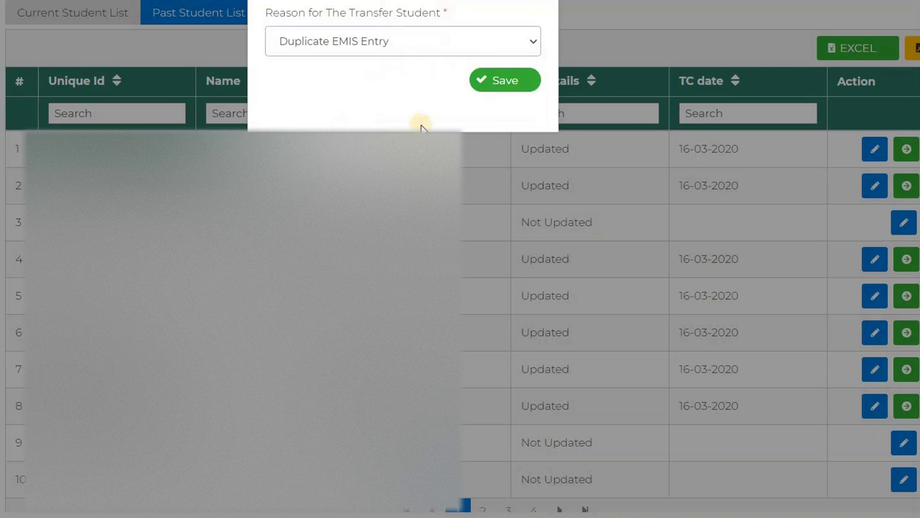
click(503, 85)
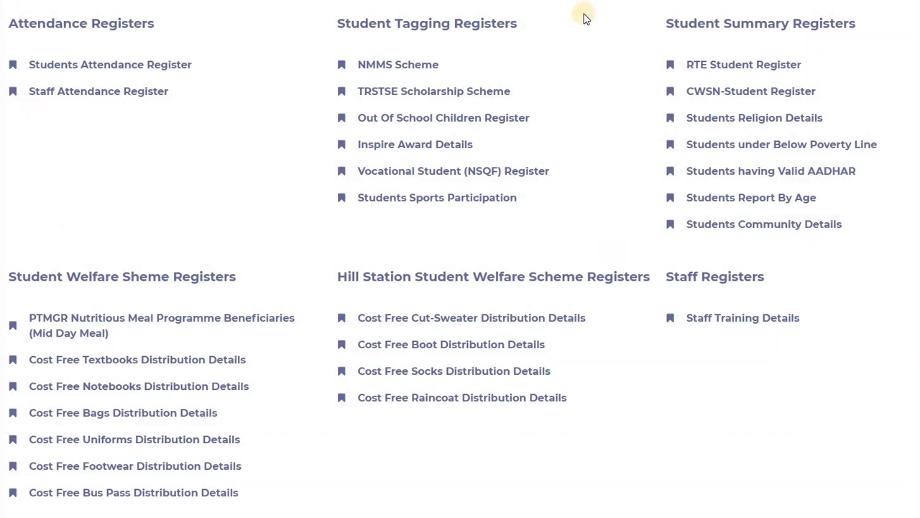
- Open the RTE Student Register from the student summary registers and look through its student records
click(728, 65)
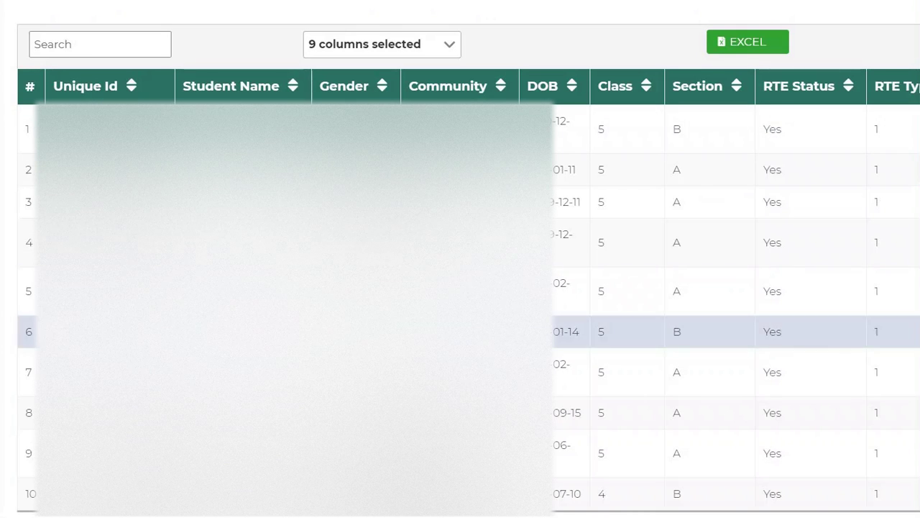
scroll(602, 363, down, 1)
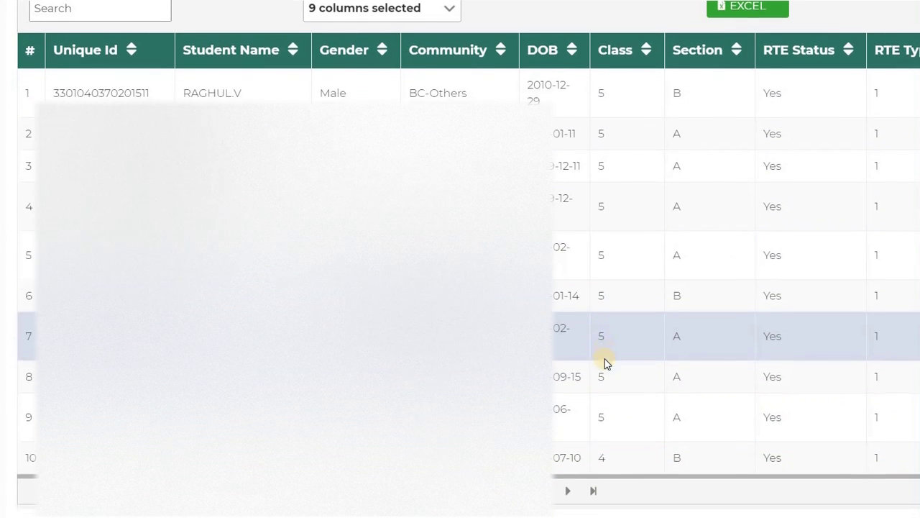
scroll(773, 121, up, 1)
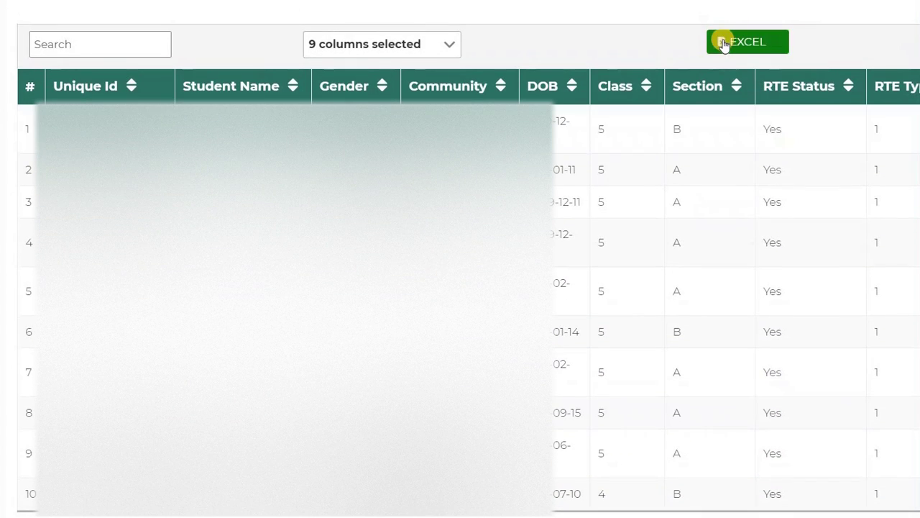